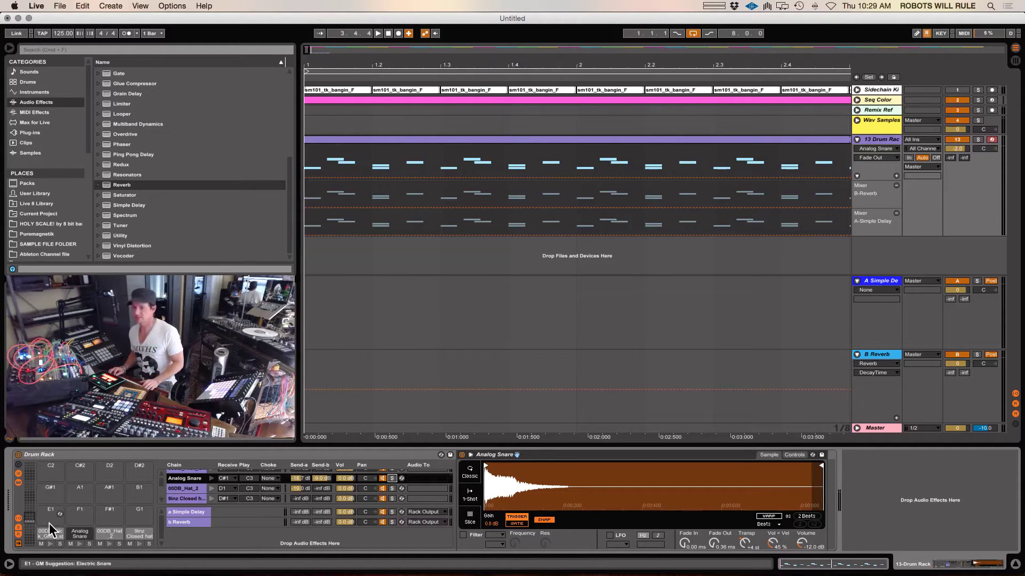
Turn off the Drum Rack's Show Returns, I/O and Sends toggles and collapse its chain list
click(18, 534)
click(19, 527)
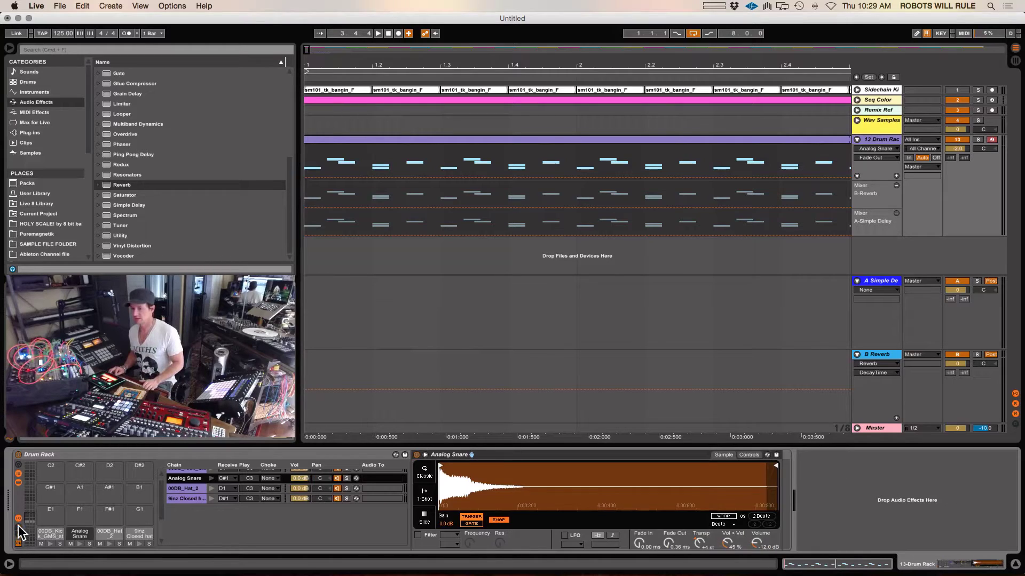
click(18, 518)
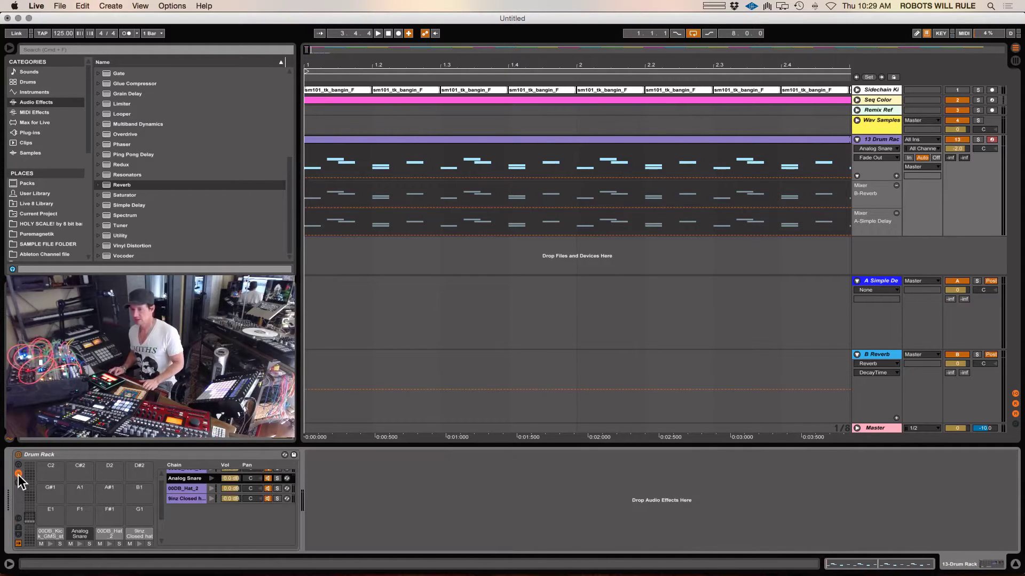
click(18, 474)
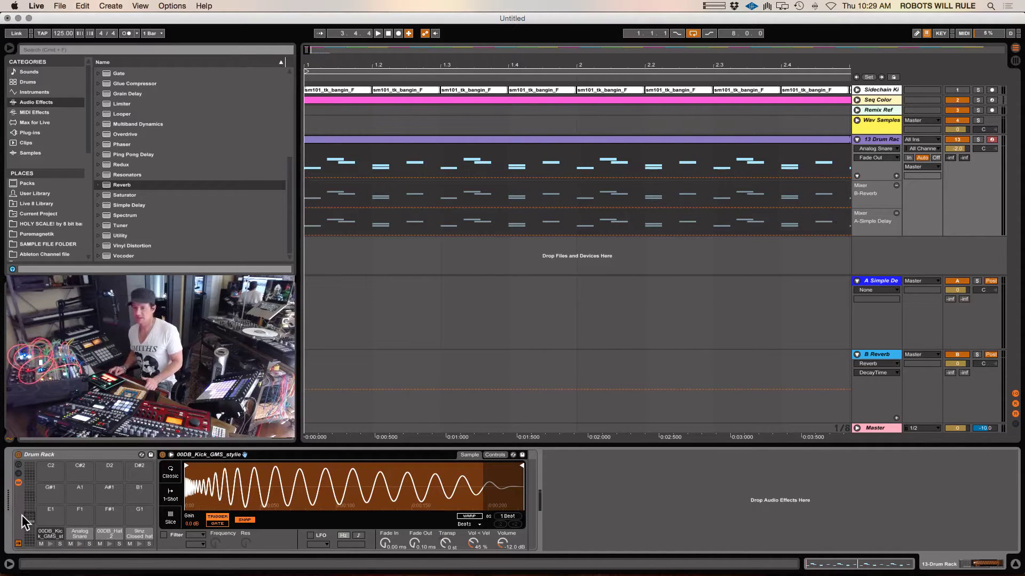
click(18, 473)
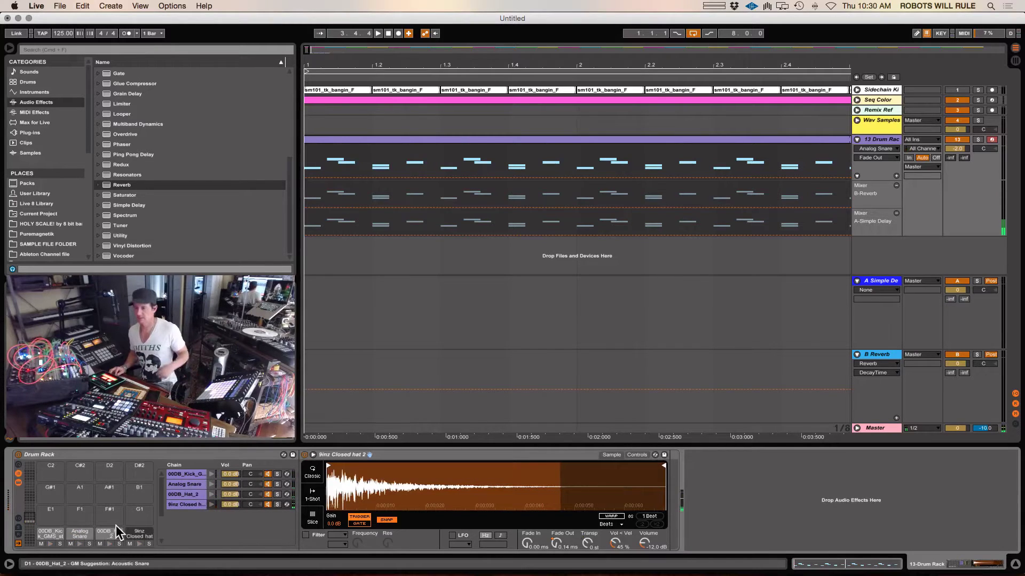
click(172, 496)
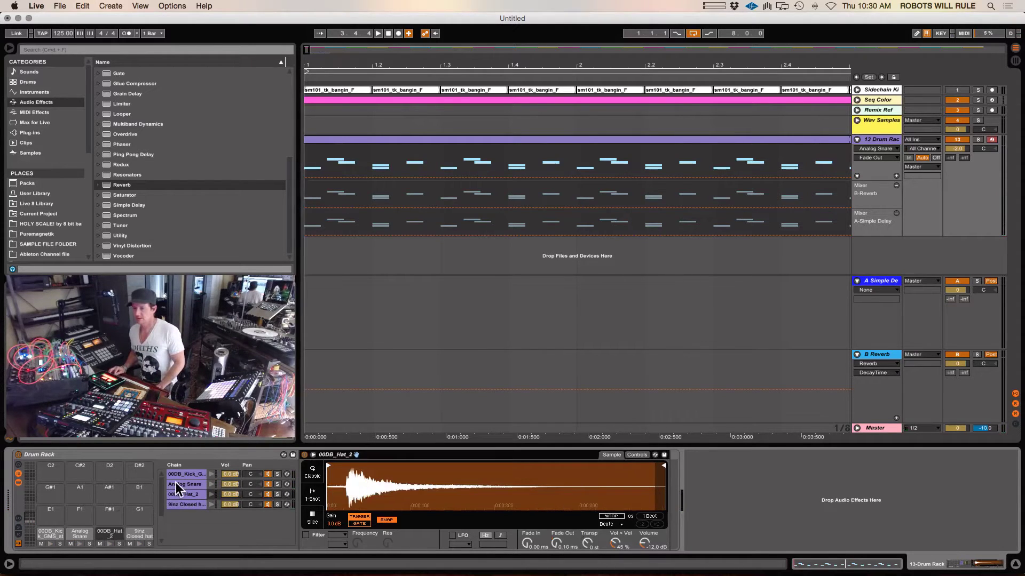
click(175, 483)
click(175, 474)
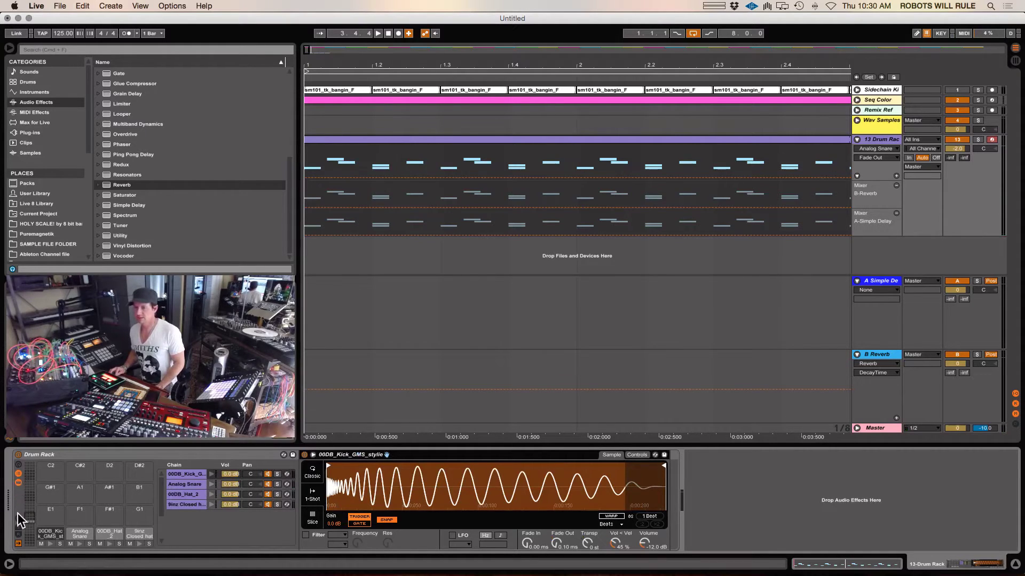
click(18, 532)
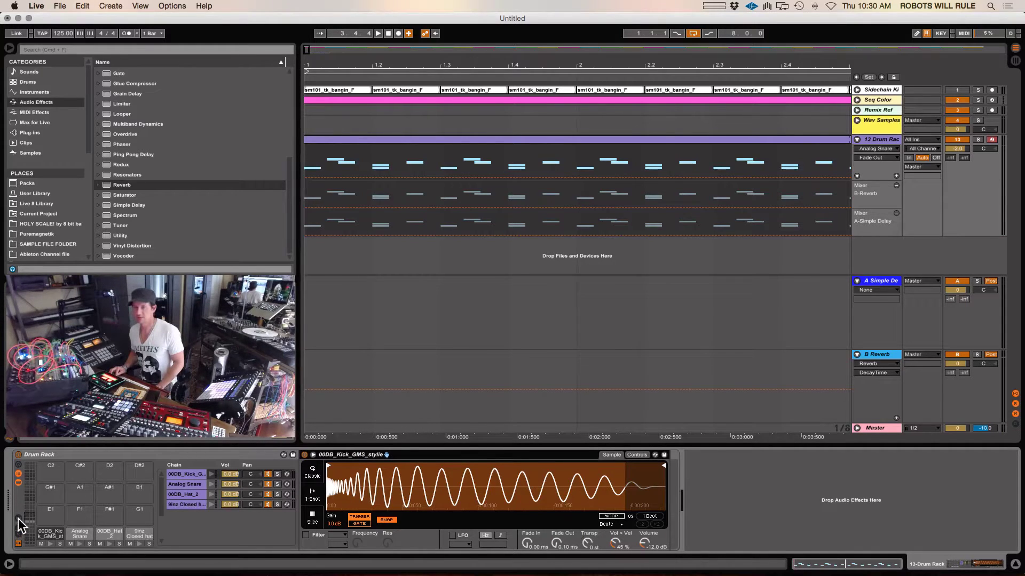
Turn on the Drum Rack's Show I/O, Sends and Returns to reveal the Simple Delay and Reverb returns
click(18, 518)
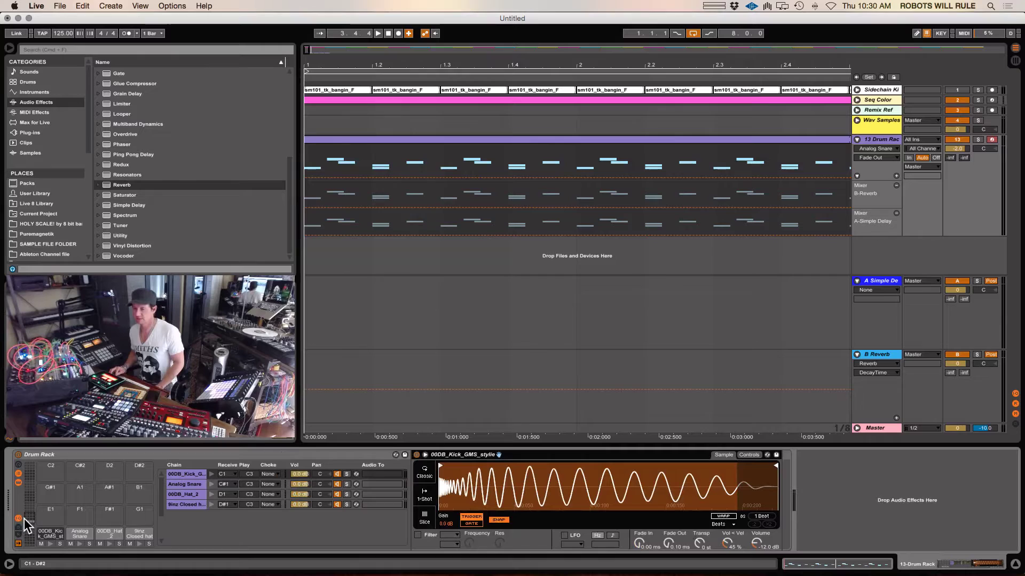
click(18, 527)
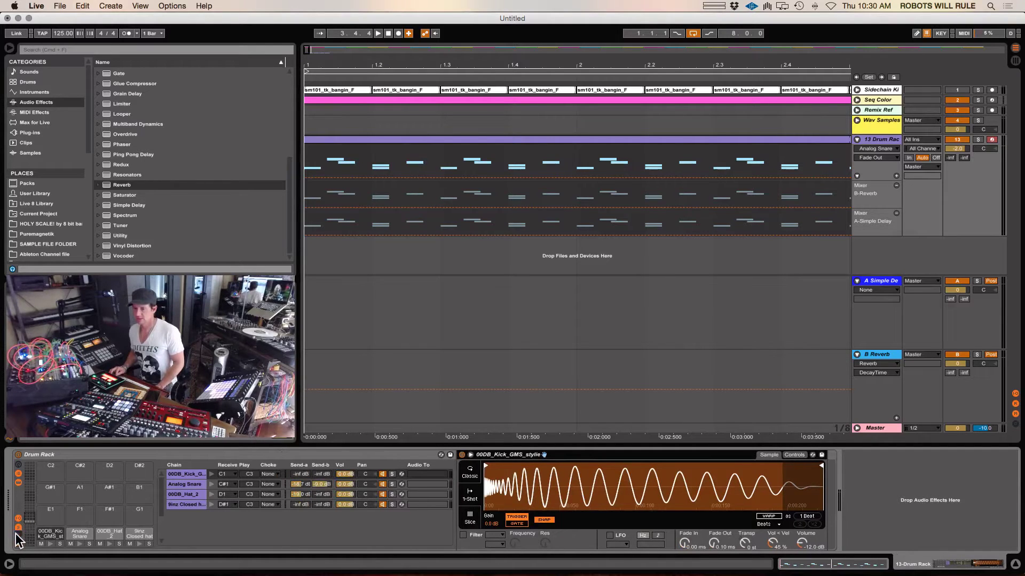
click(15, 533)
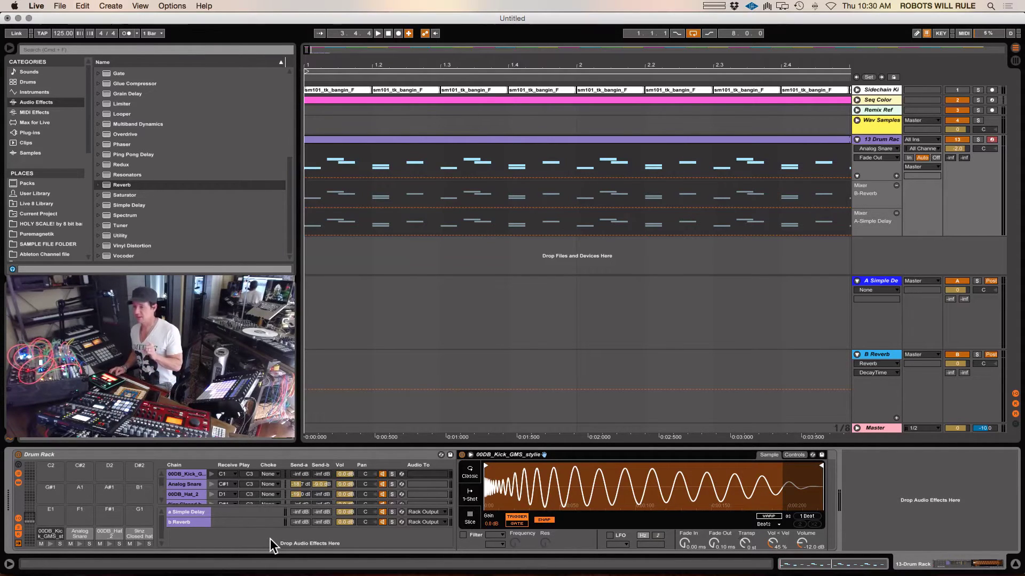
click(868, 261)
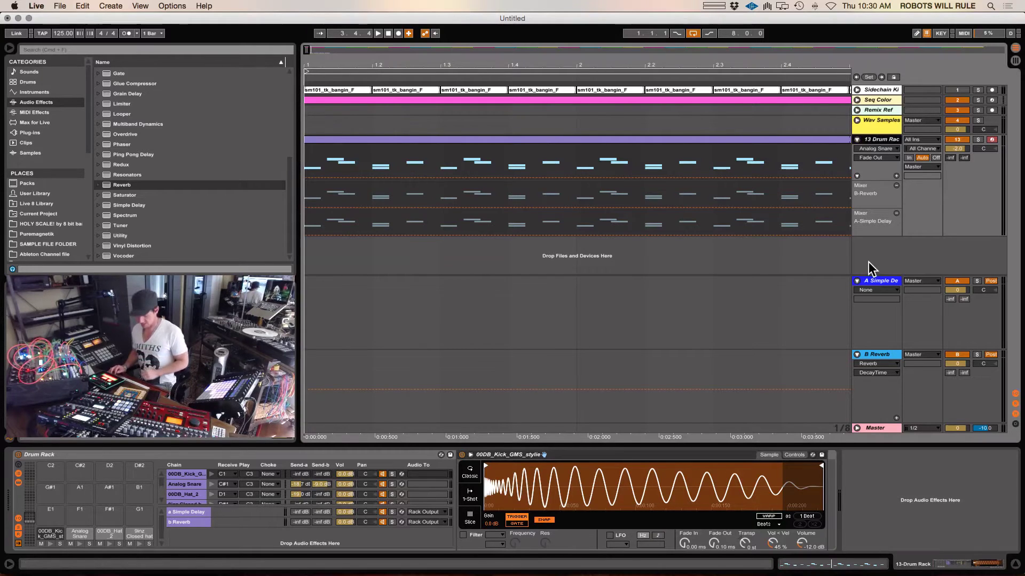
key(super+t)
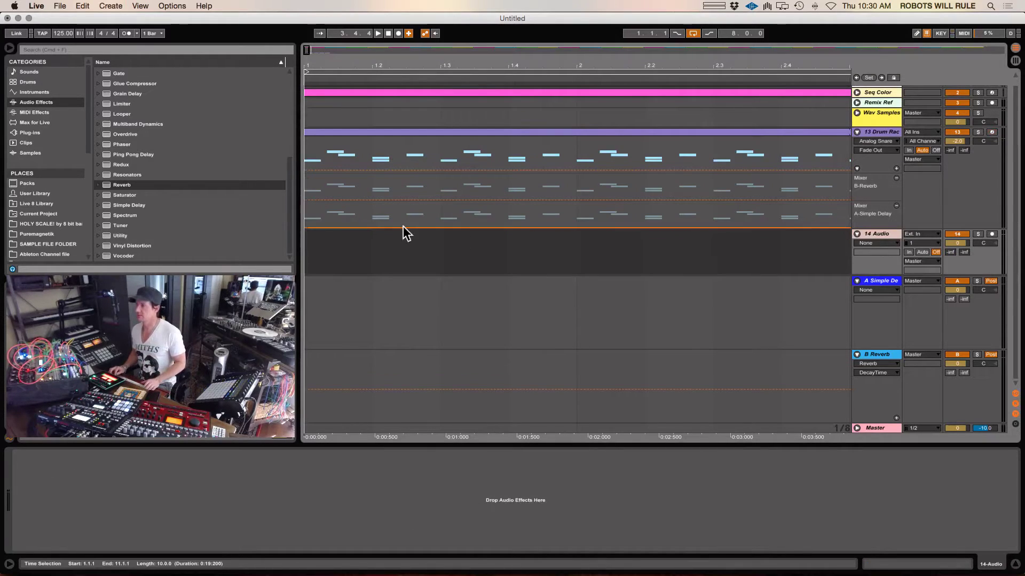
double_click(107, 187)
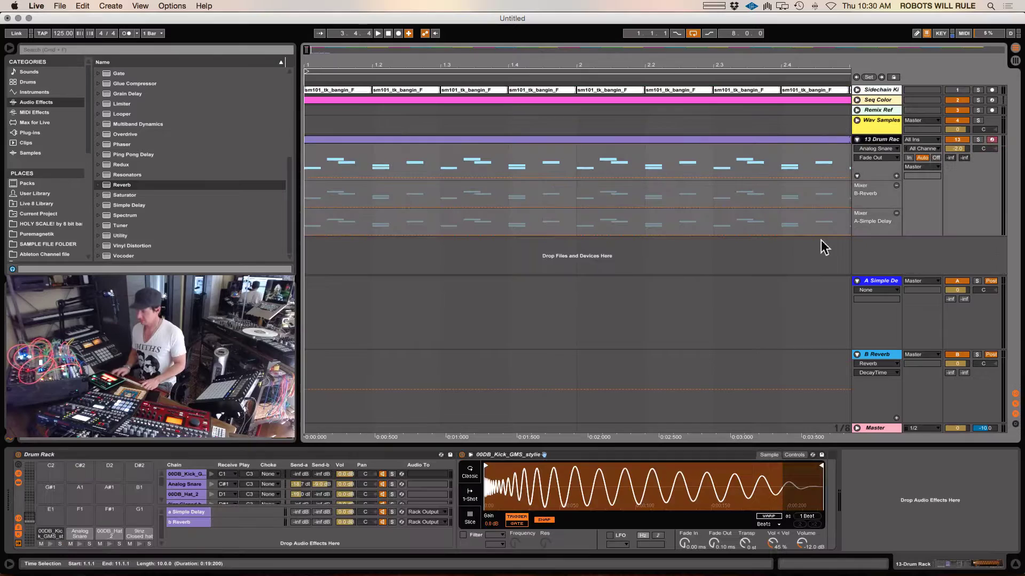
key(Delete)
click(230, 541)
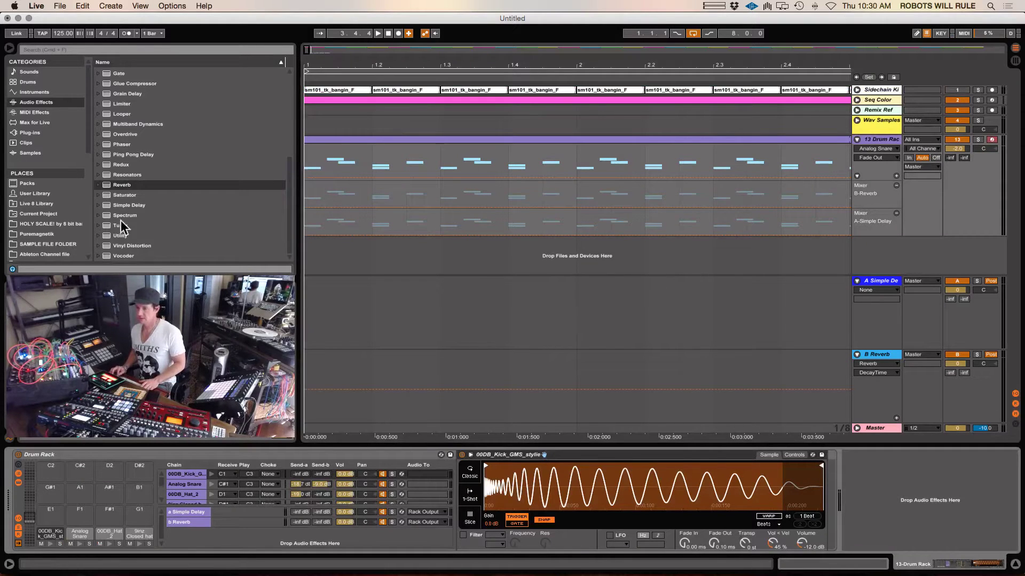
double_click(104, 184)
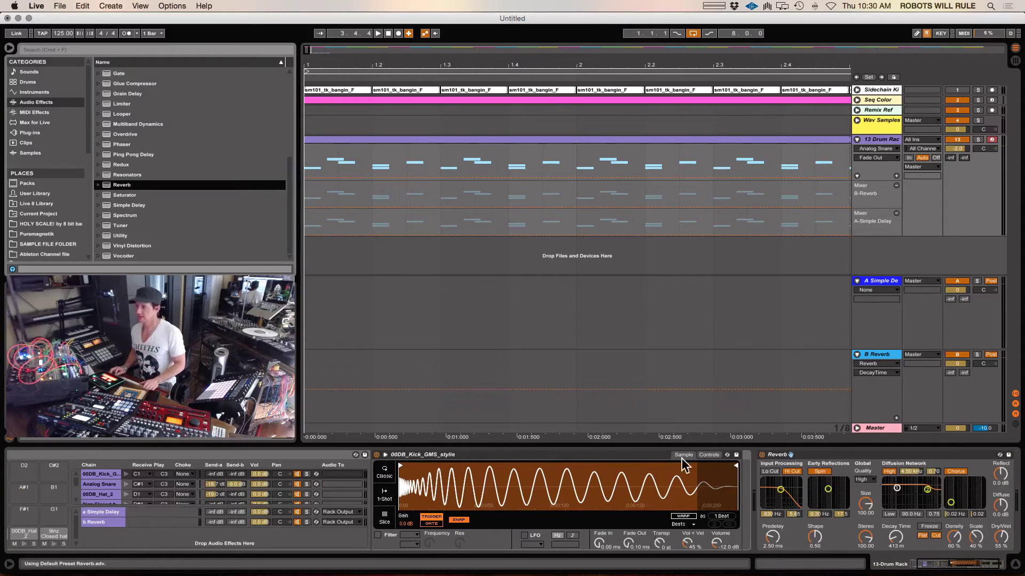
click(812, 456)
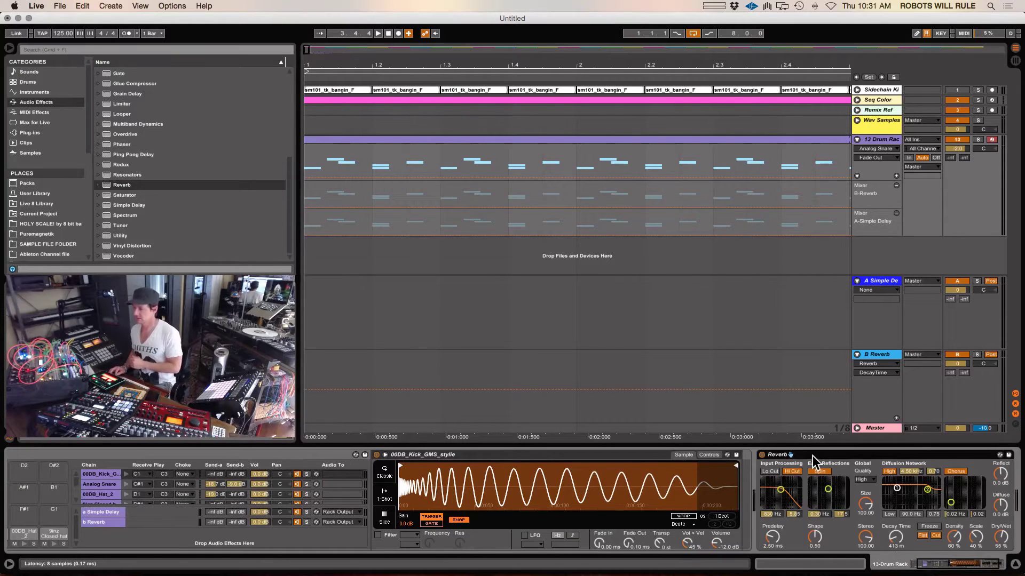
key(Delete)
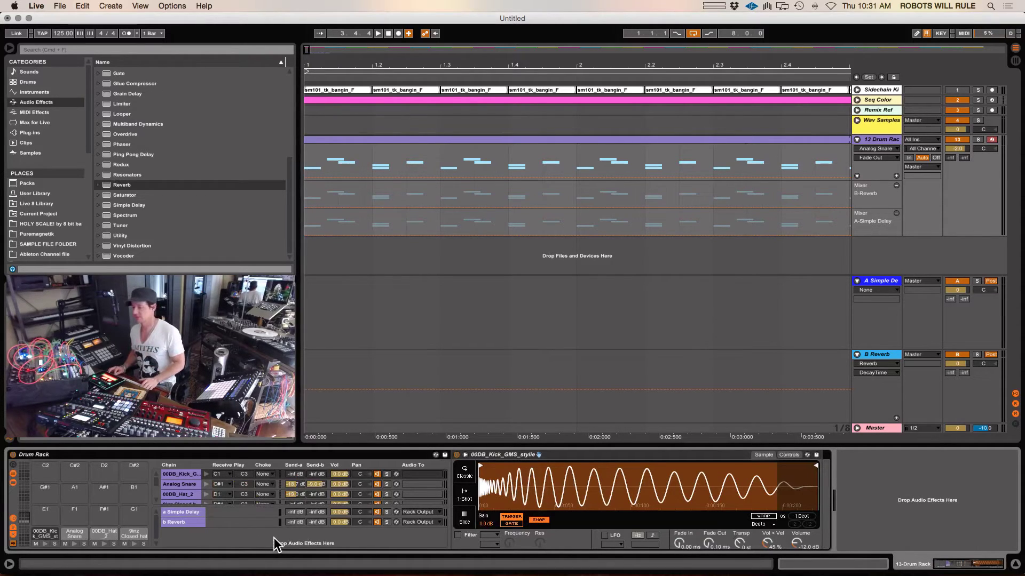
Display the a Simple Delay return's device, then the Reverb device on the b Reverb return
click(245, 513)
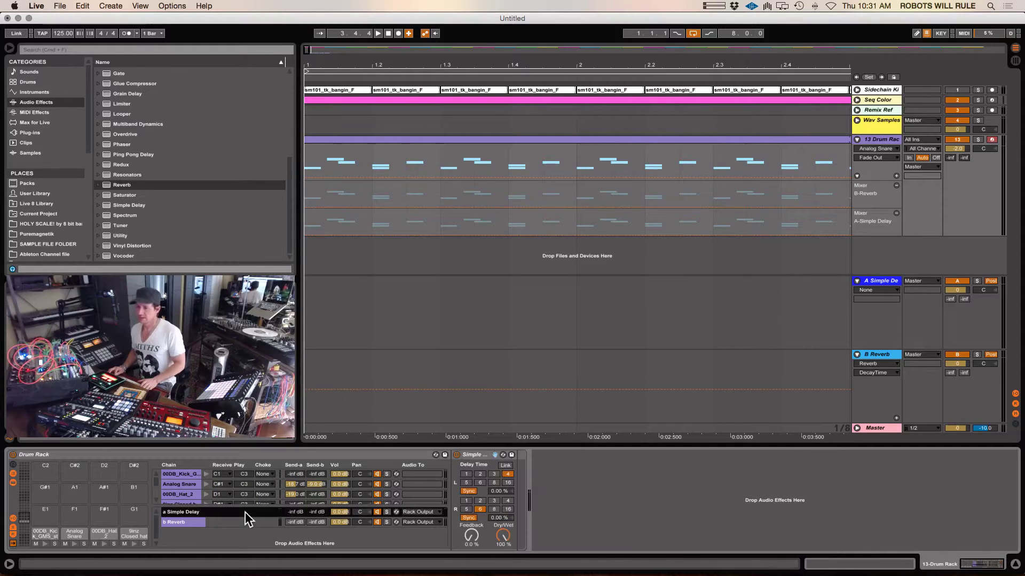
click(248, 521)
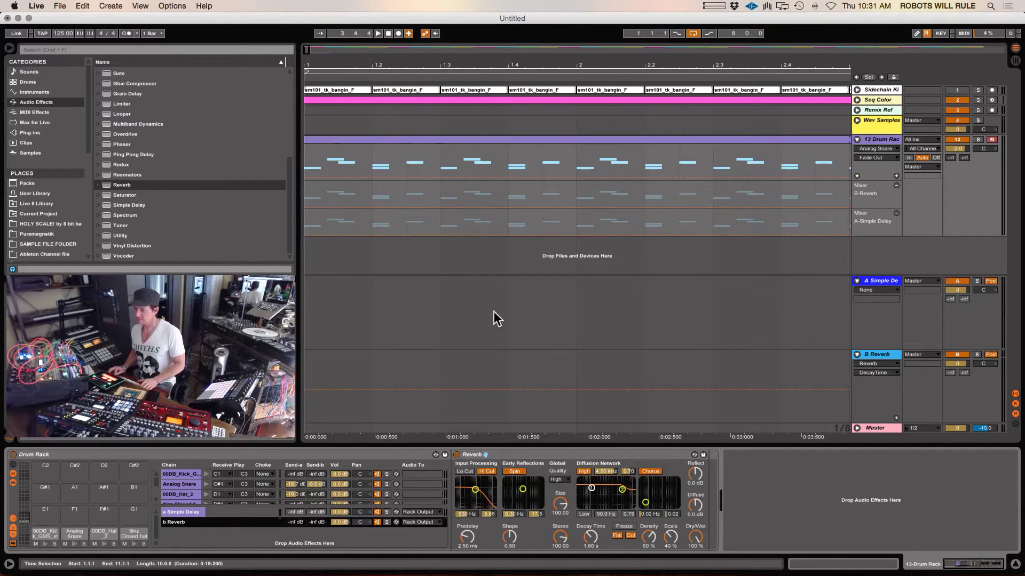
Cut the Analog Snare Simpler out of its chain and paste it back into the empty chain
click(290, 485)
key(Delete)
click(289, 494)
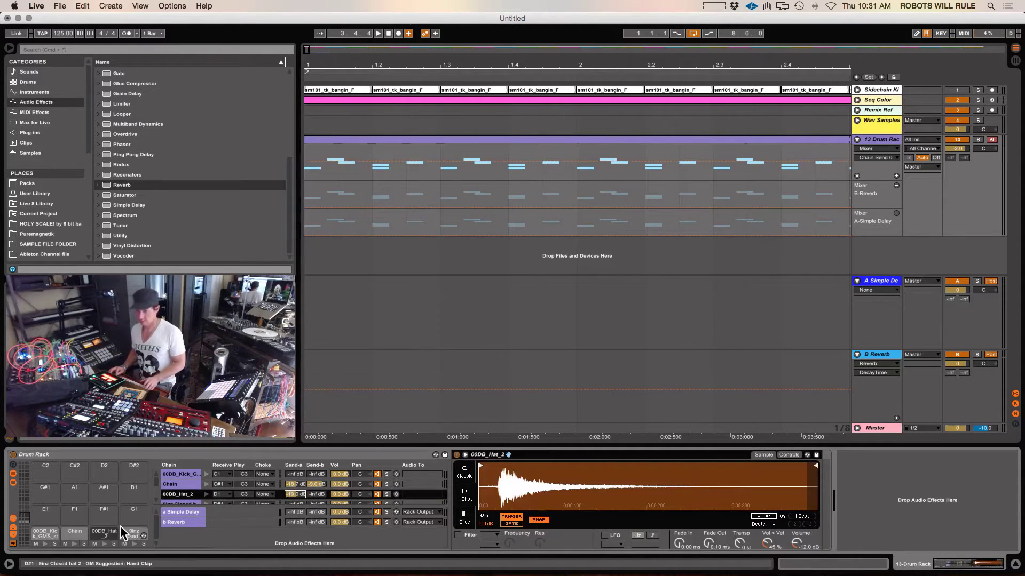
click(134, 534)
click(293, 478)
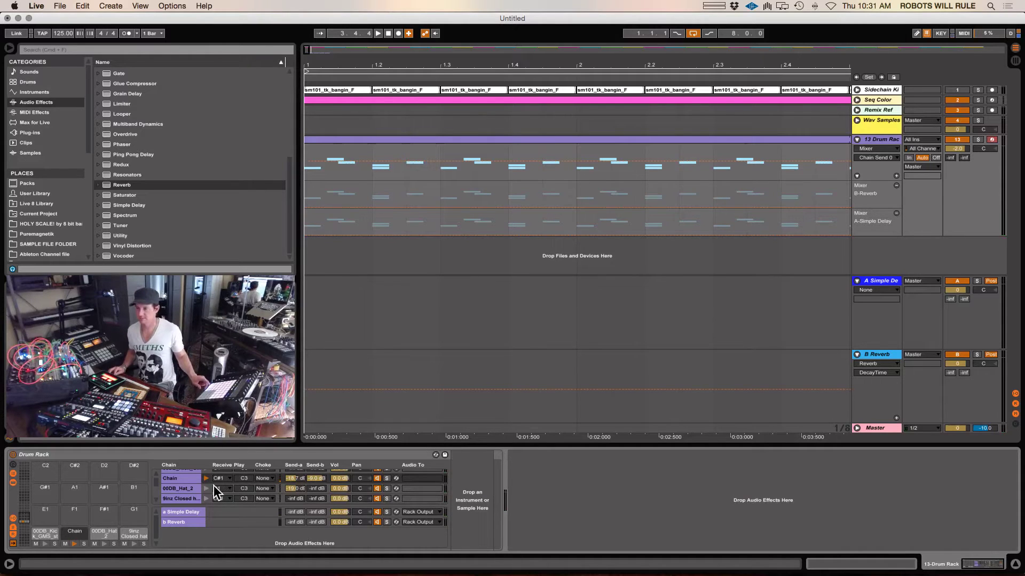
key(super+v)
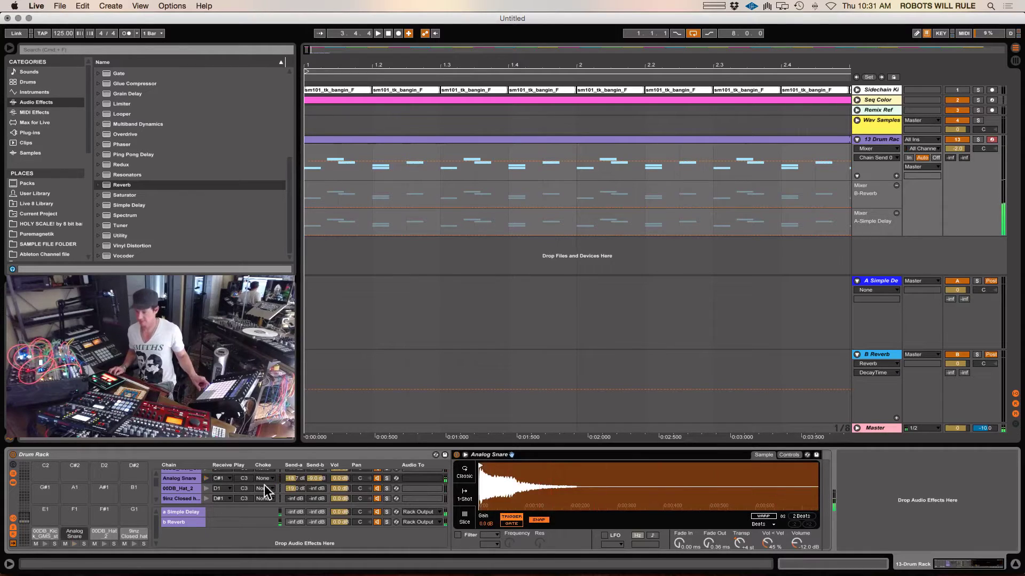
Set the Analog Snare and 00DB_Hat_2 chains' Send-a and Send-b to -inf dB, then play the beat
click(292, 479)
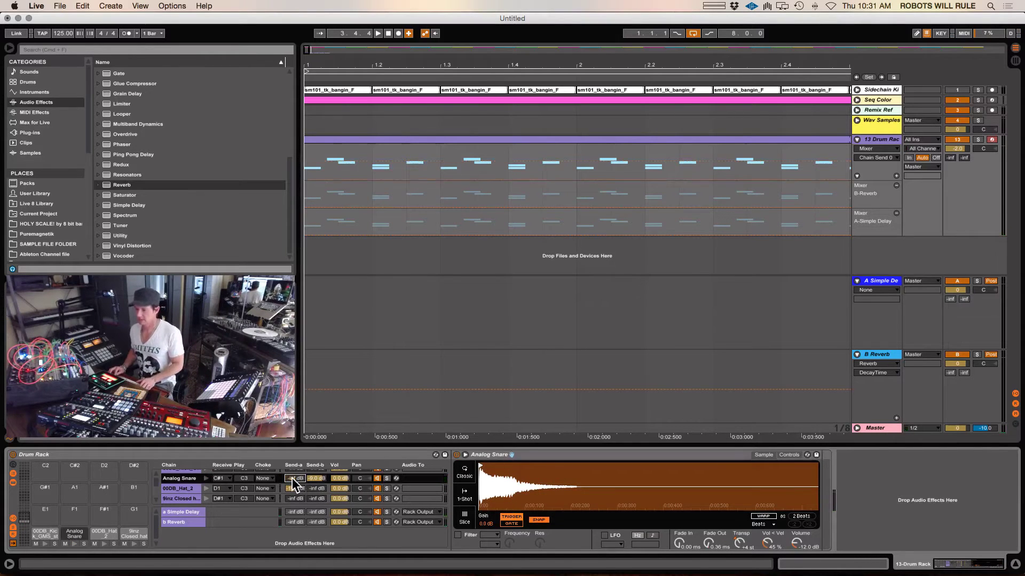
click(291, 489)
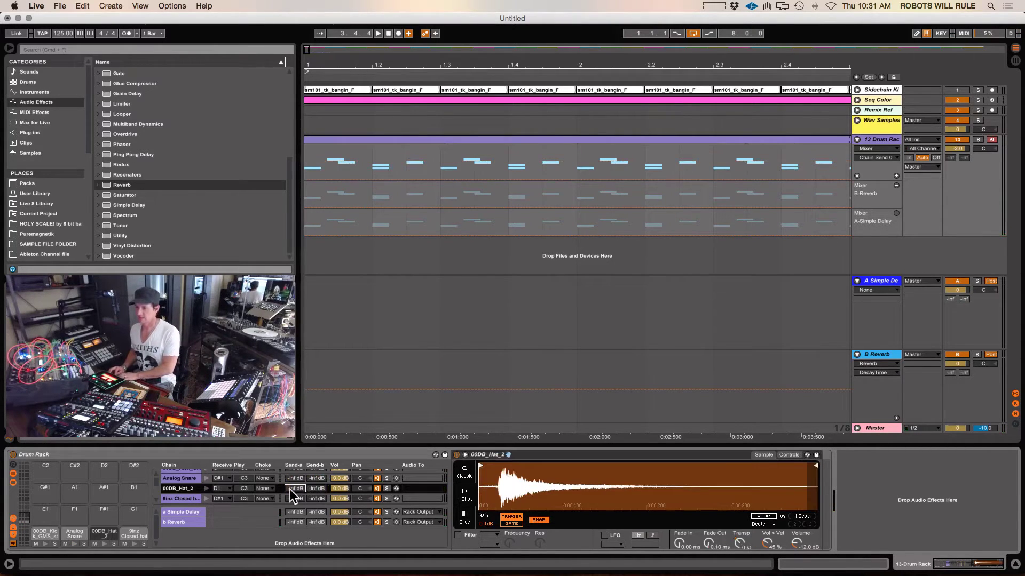
key(space)
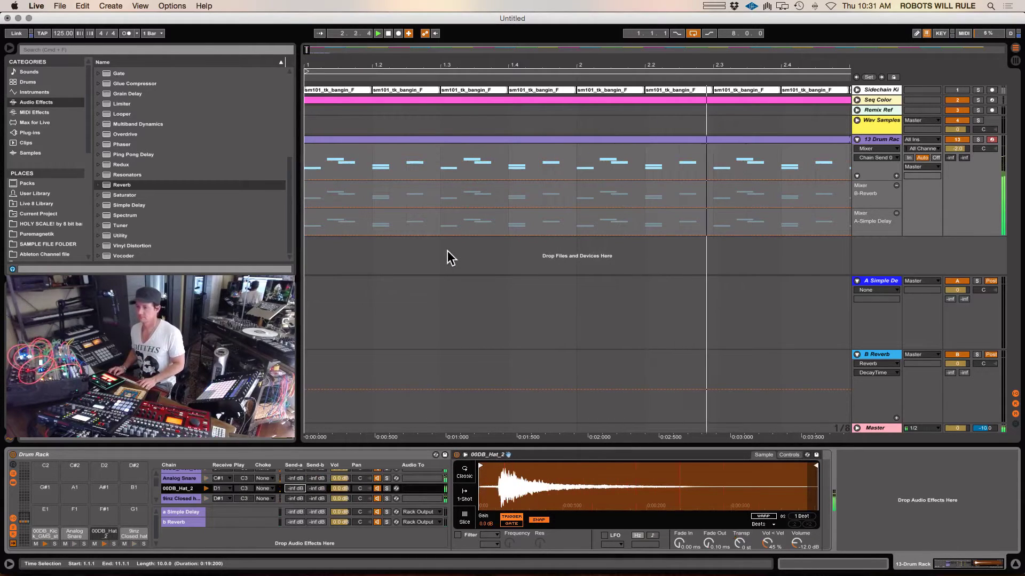
Stop playback and collapse the Drum Rack's chain list so only the pads show
key(space)
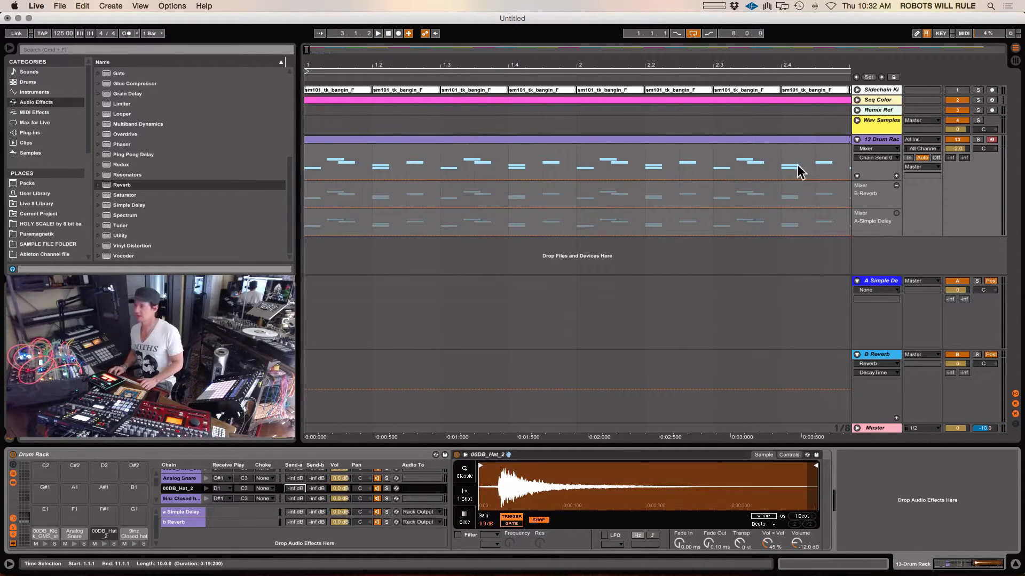
click(13, 483)
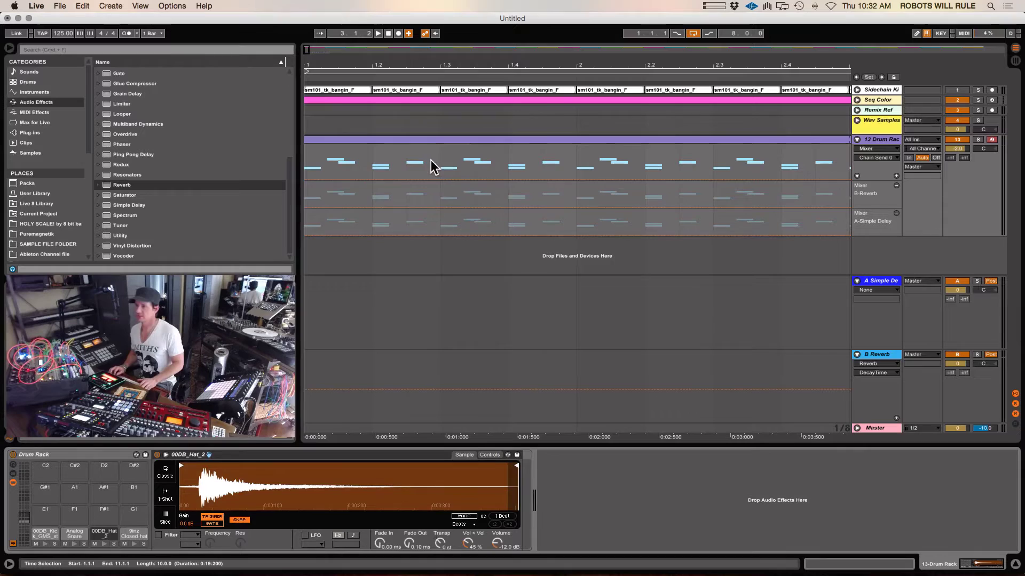
After auditioning the drums, raise the B-Reverb automation over 1.2.1–1.2.3
key(space)
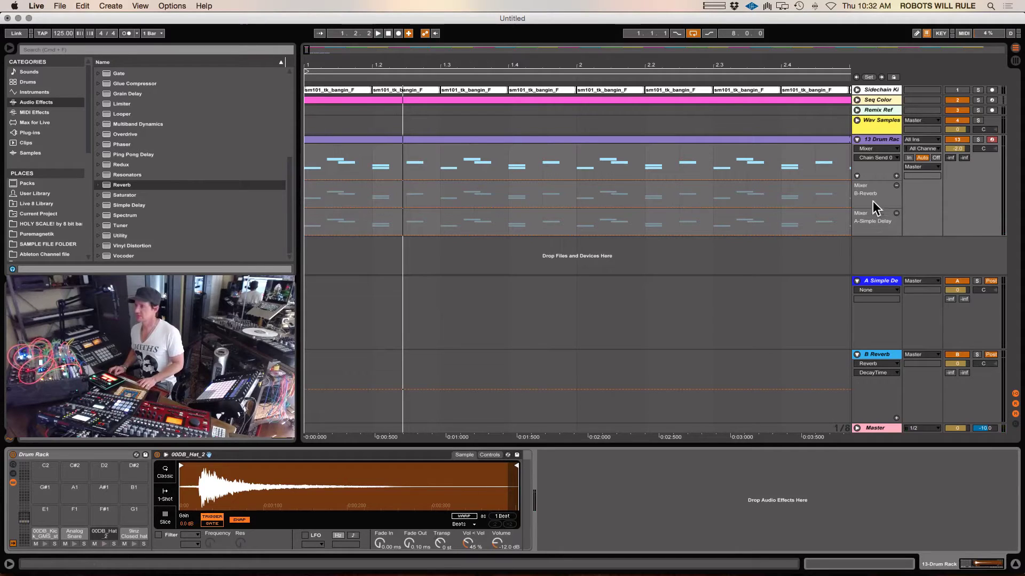
key(space)
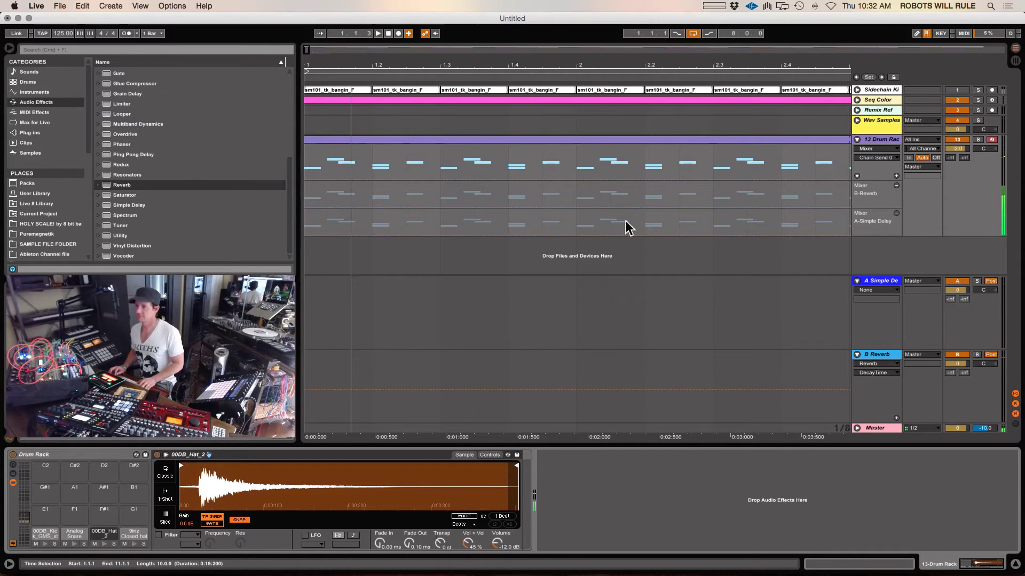
key(space)
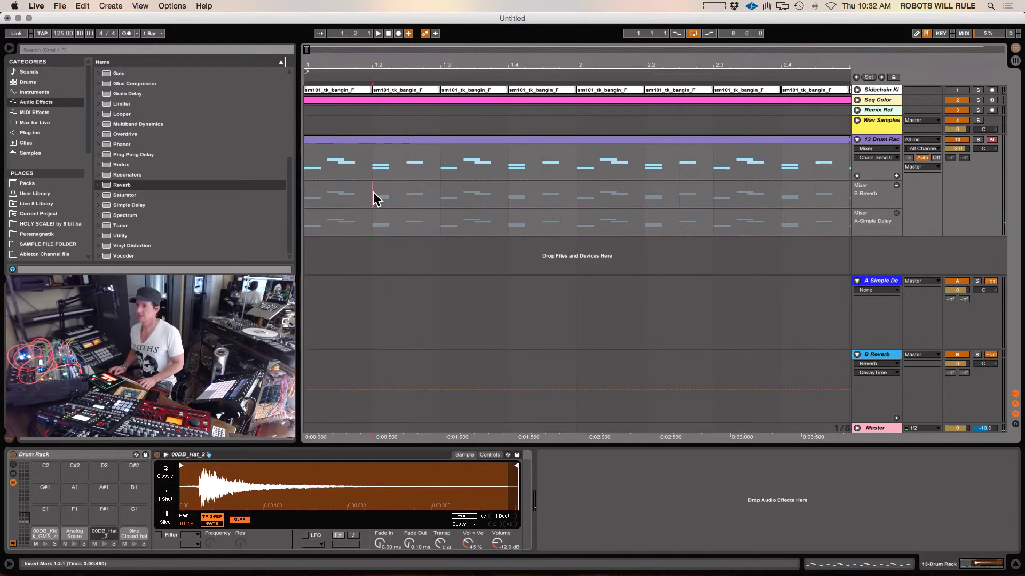
drag(373, 192, 399, 193)
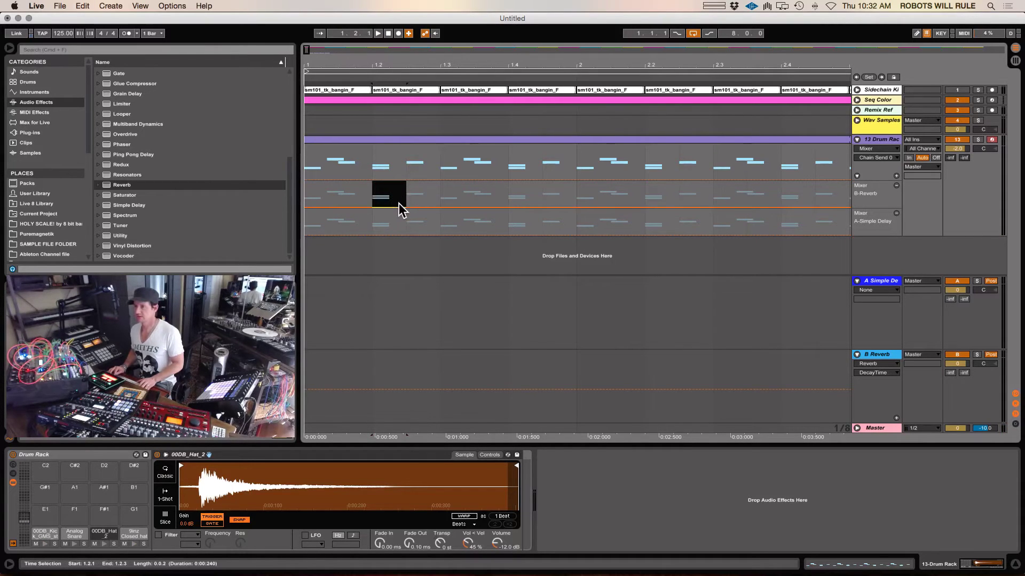
click(399, 204)
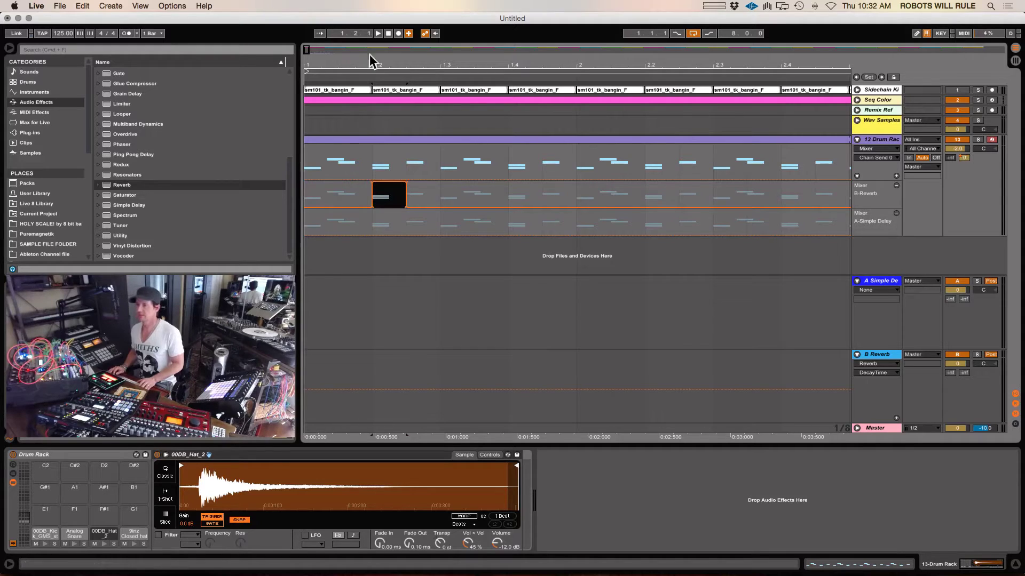
Audition the reverb step, then duplicate the first half bar so it repeats on beat four
click(387, 33)
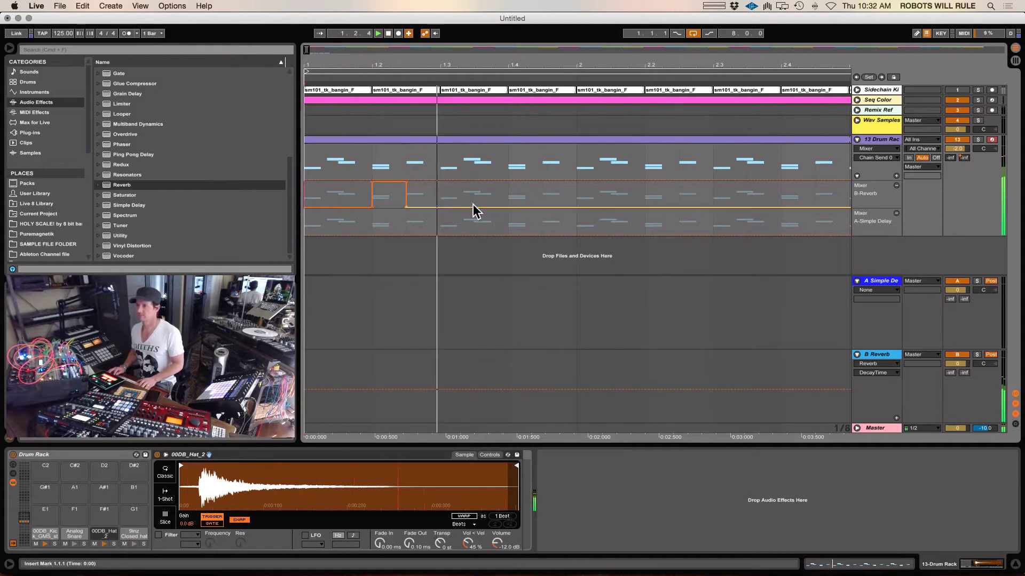
key(space)
click(438, 198)
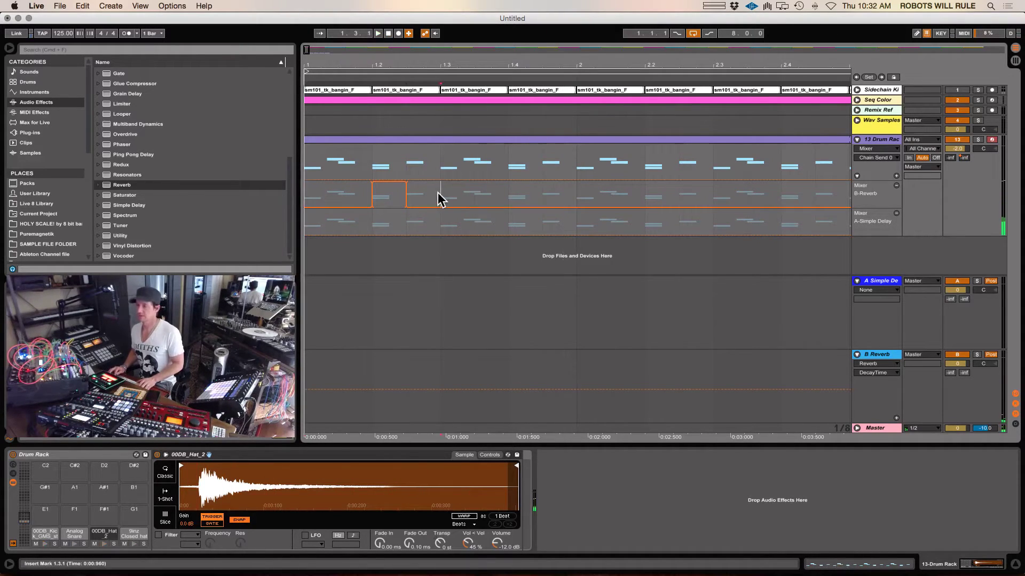
drag(438, 198, 294, 185)
key(super+d)
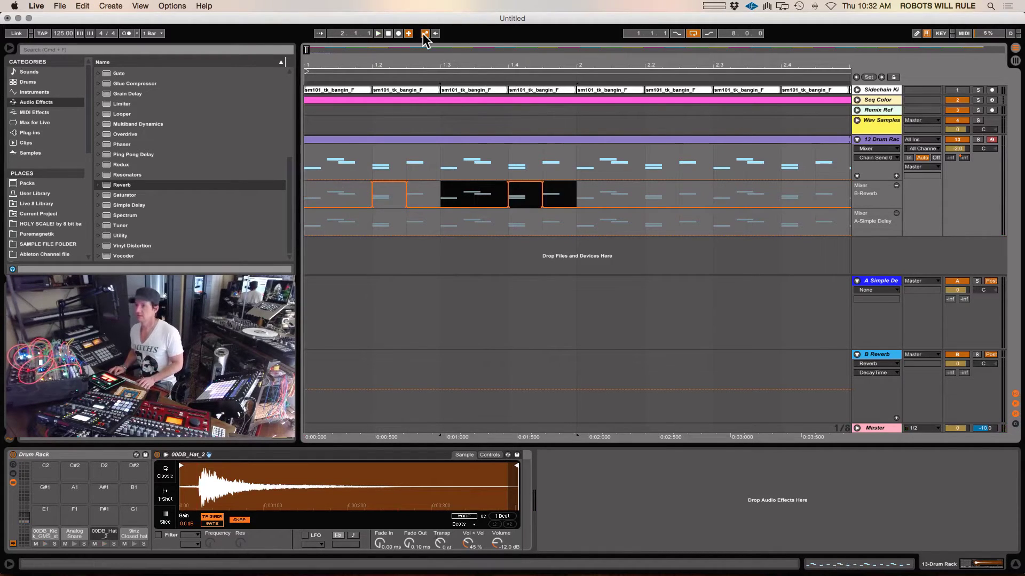
click(388, 33)
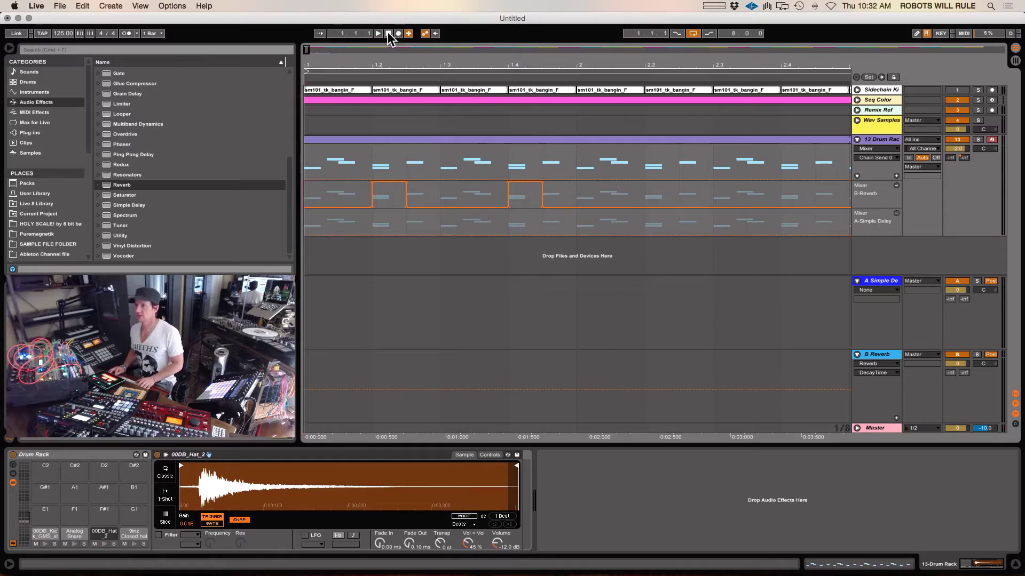
key(space)
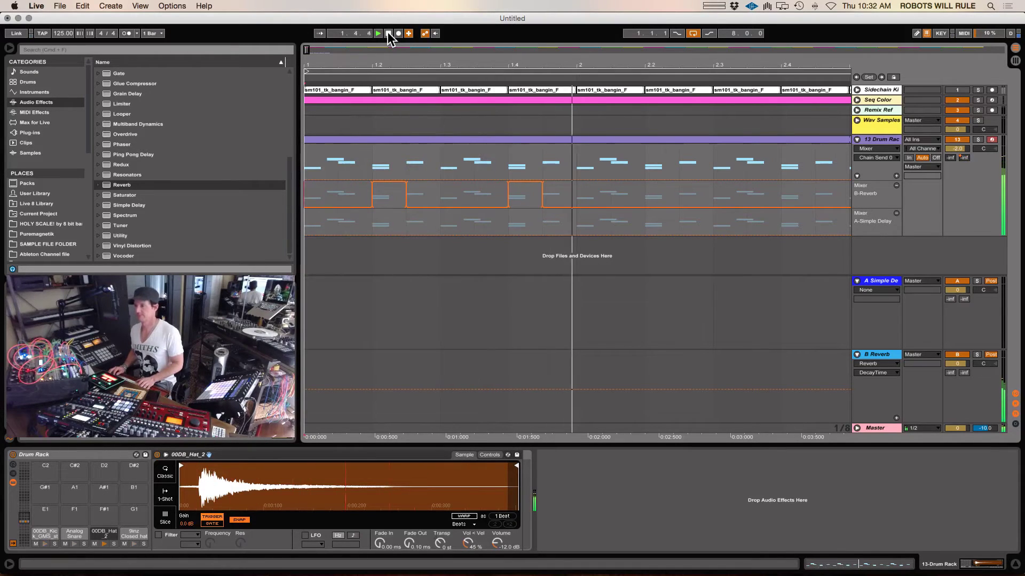
click(388, 33)
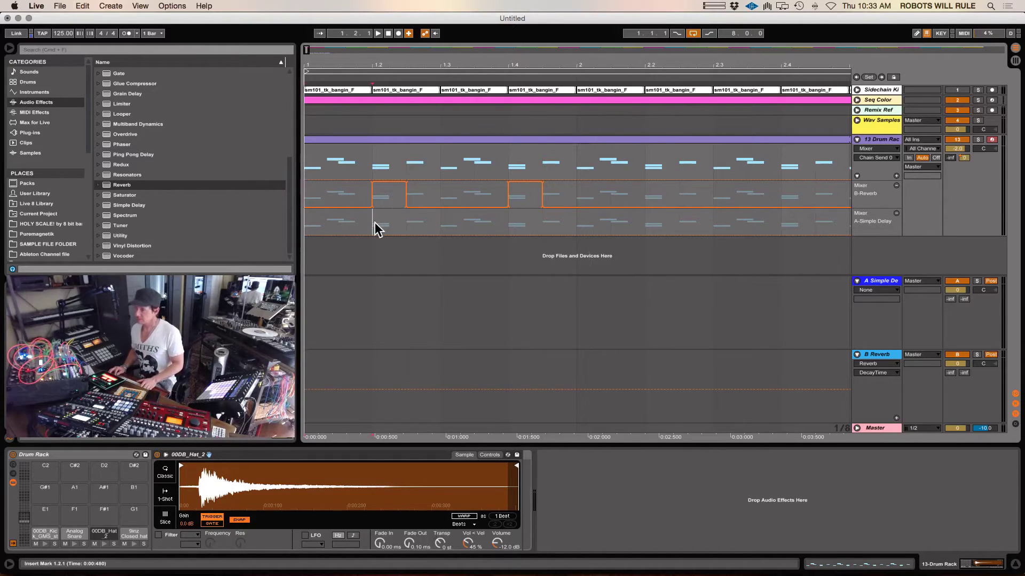
Raise the A-Simple Delay automation over 1.2.1–1.2.3 and duplicate it onto beat four
drag(375, 222, 293, 218)
click(440, 213)
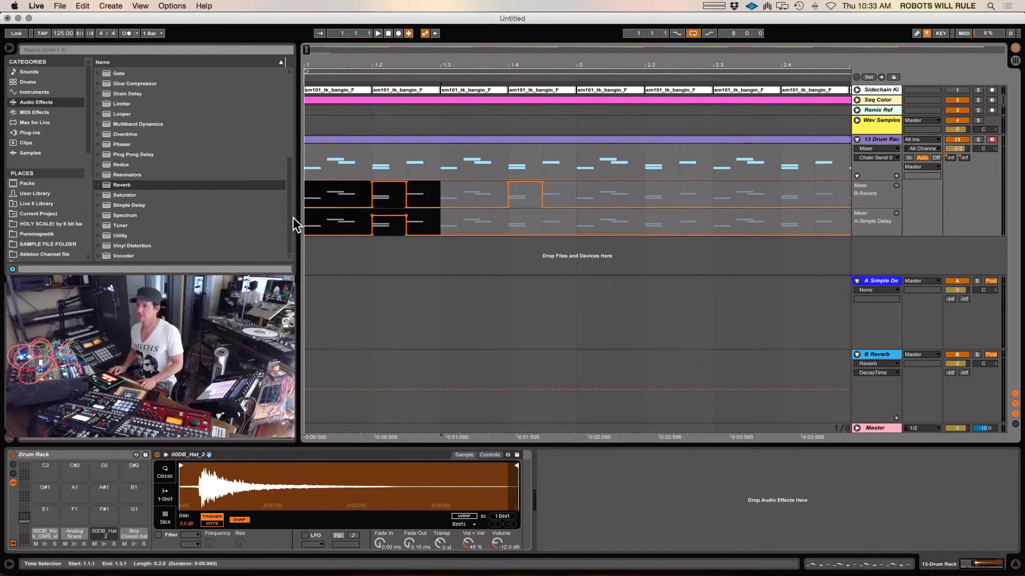
key(super+d)
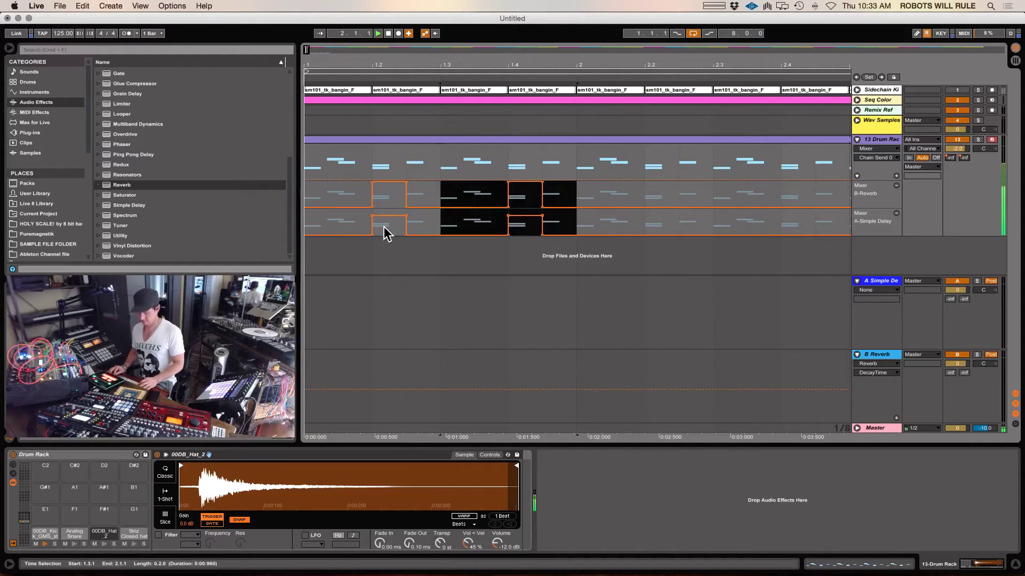
Play the arrangement from the start to hear both send automations, then deselect the clip
key(space)
key(space)
click(387, 33)
key(space)
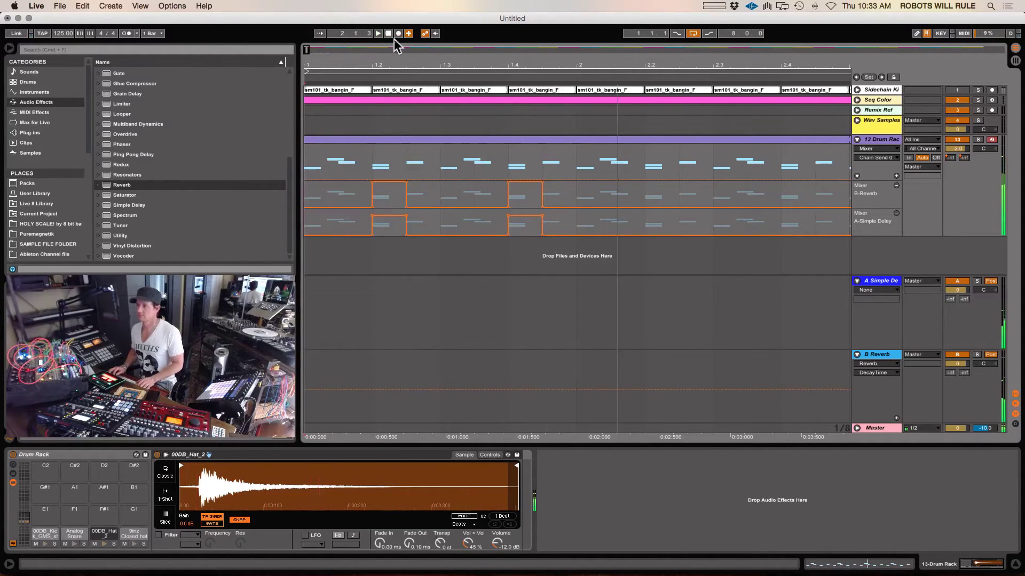
click(396, 100)
key(space)
key(space)
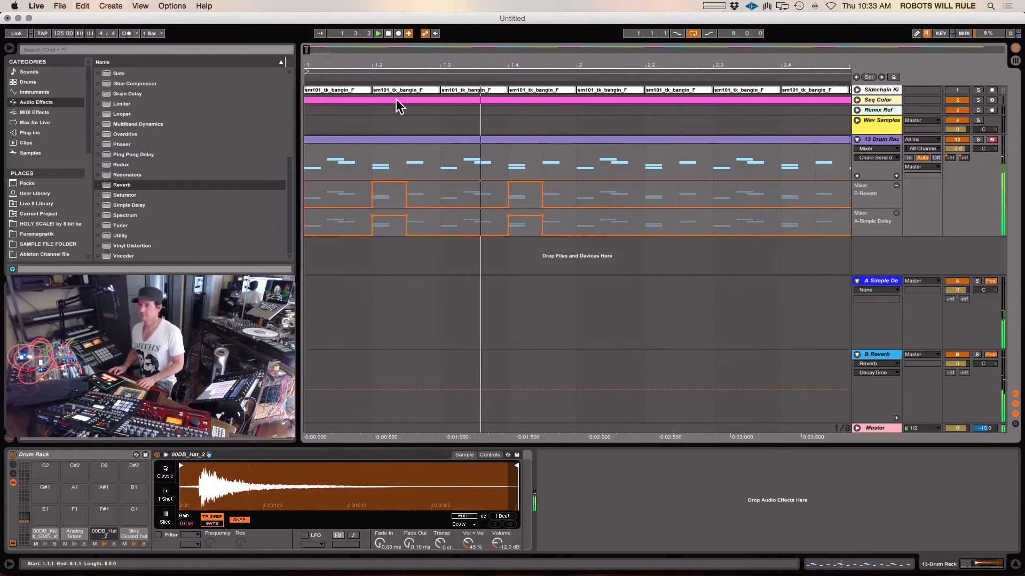
click(395, 106)
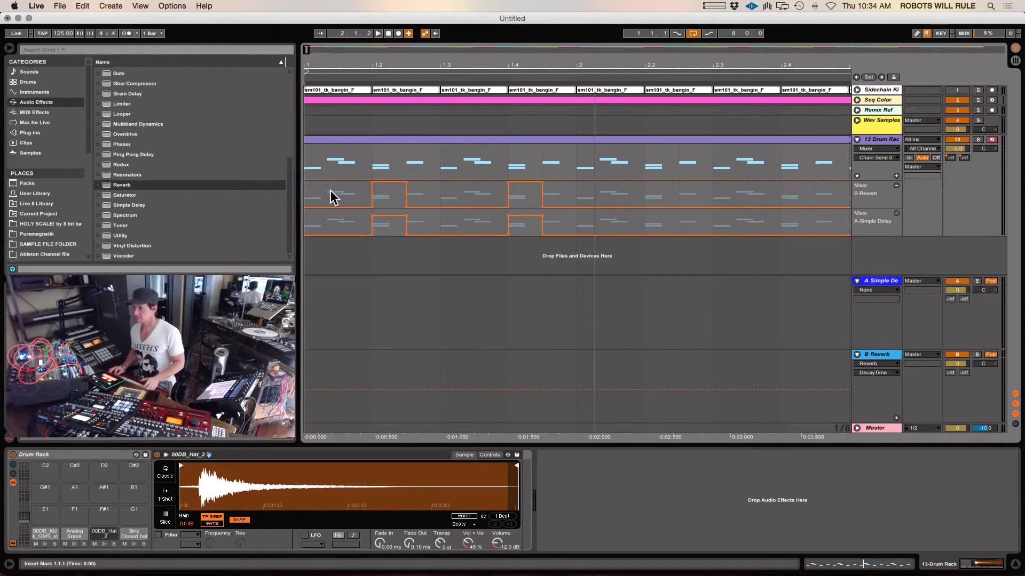
Delete bar 1 of the reverb and delay send automation and reveal the chain list with sends
drag(313, 187, 566, 209)
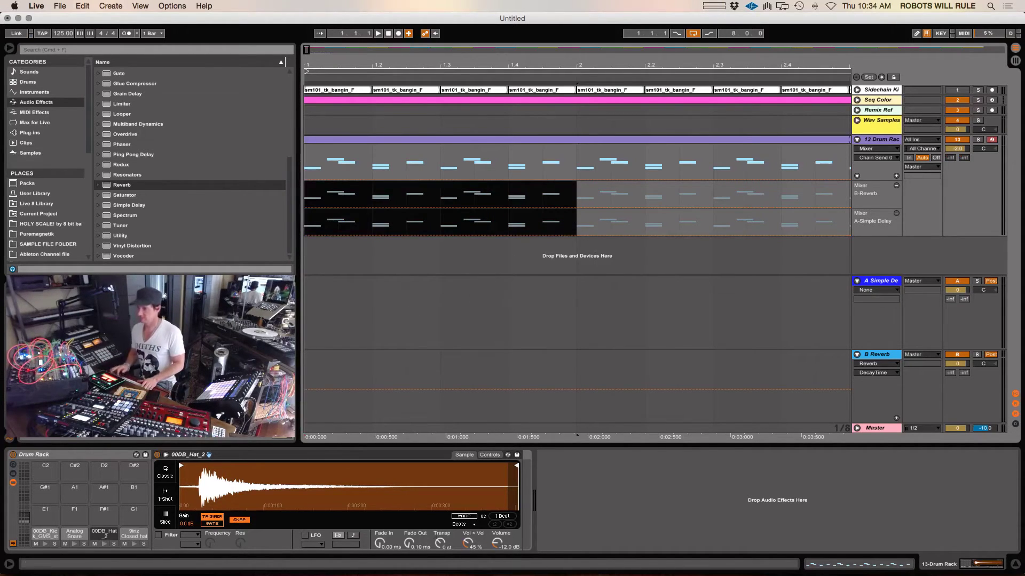
click(13, 474)
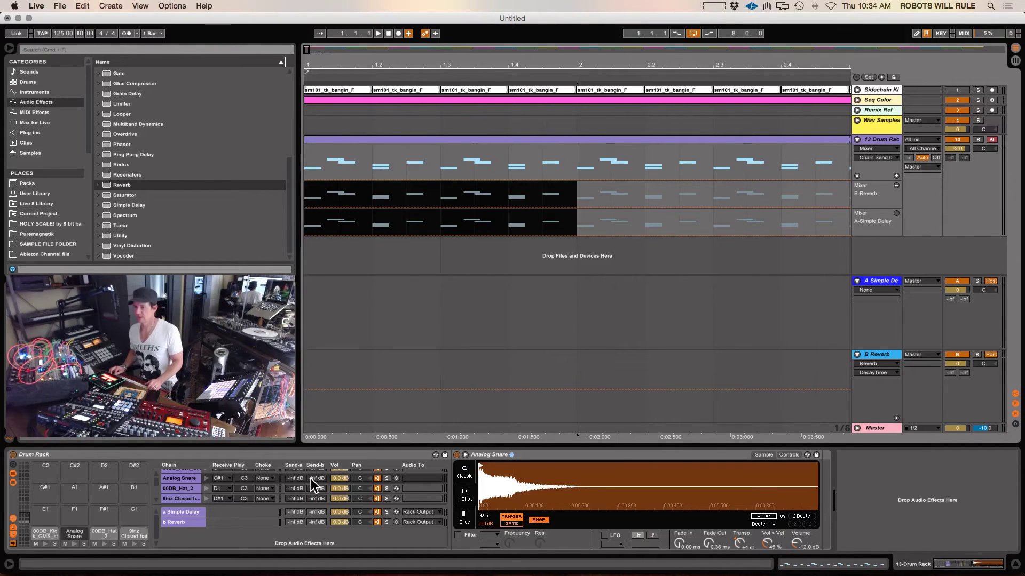
Raise the Analog Snare chain's Send-b above -inf dB and play the arrangement
mouse_move(311, 479)
mouse_down()
mouse_move(311, 445)
mouse_move(315, 485)
mouse_up()
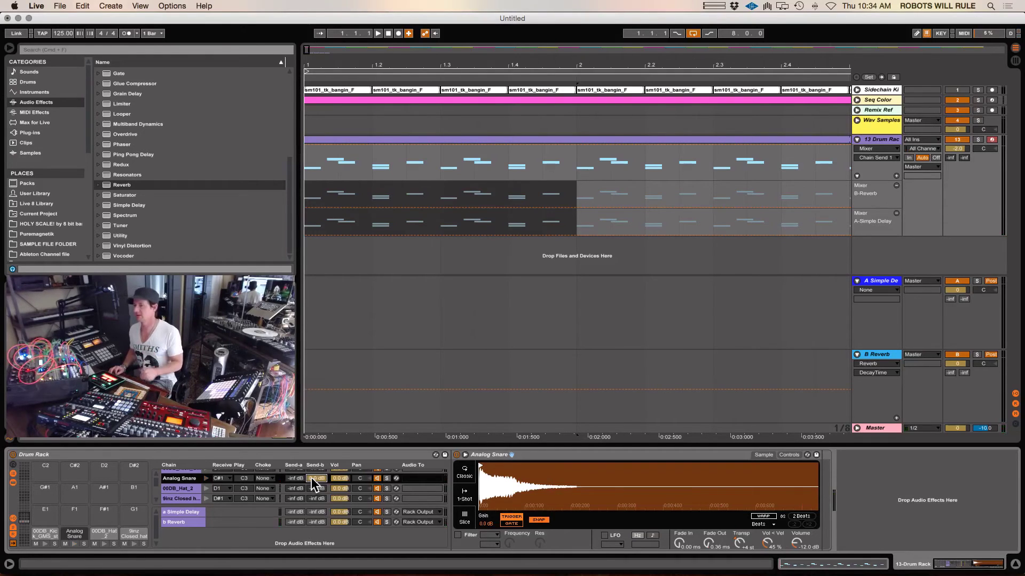
click(378, 33)
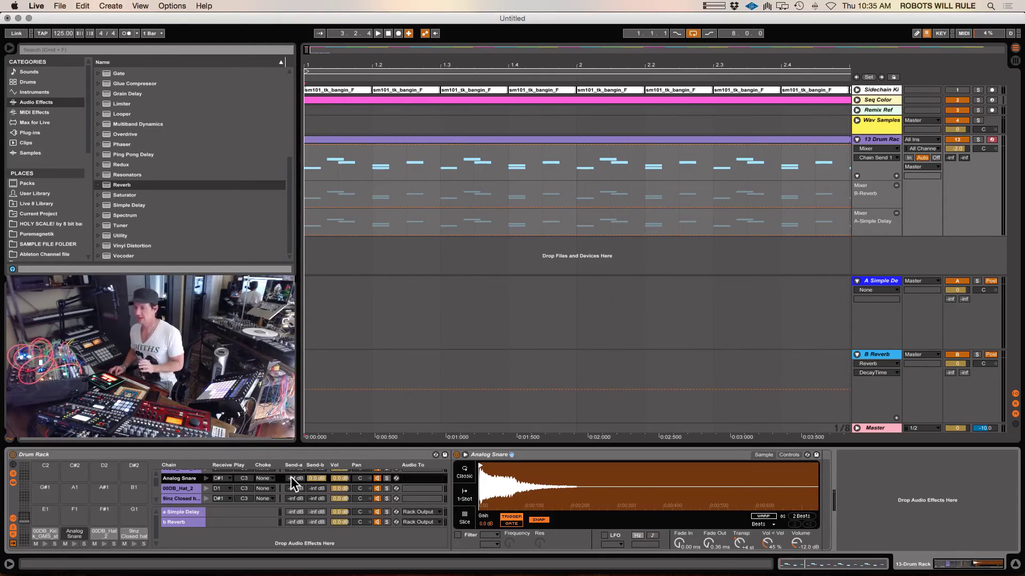
Set the Analog Snare's Send-a to -20.0 dB, solo the snare chain and audition it
mouse_move(290, 477)
mouse_down()
mouse_move(290, 465)
mouse_move(291, 479)
mouse_up()
key(space)
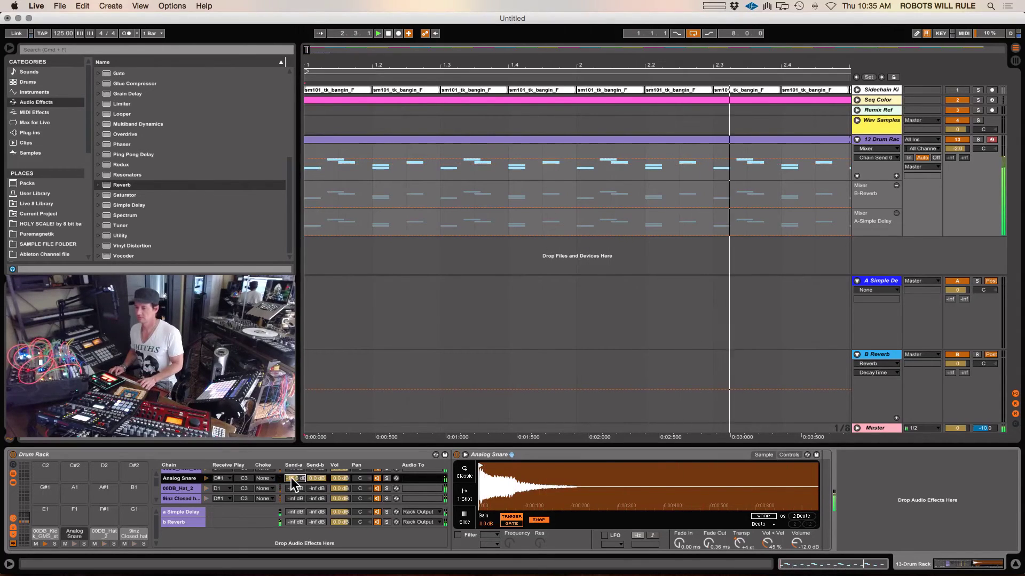
drag(291, 477, 291, 476)
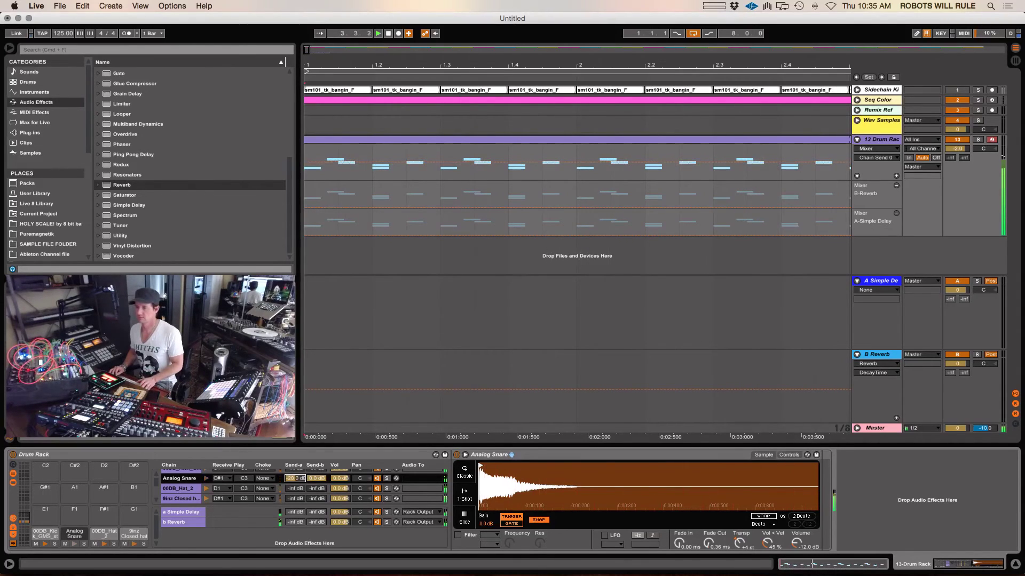
click(387, 478)
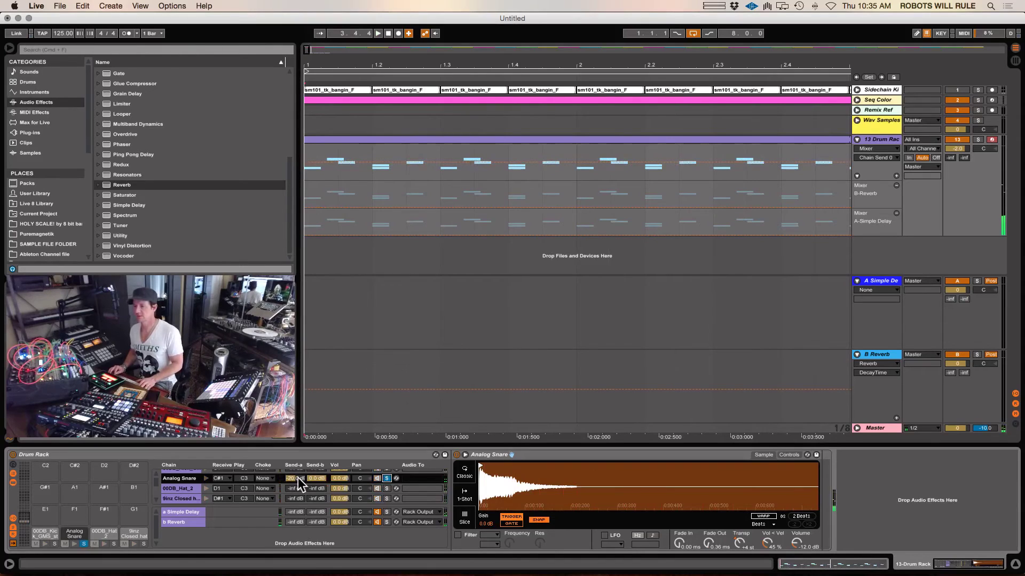
key(space)
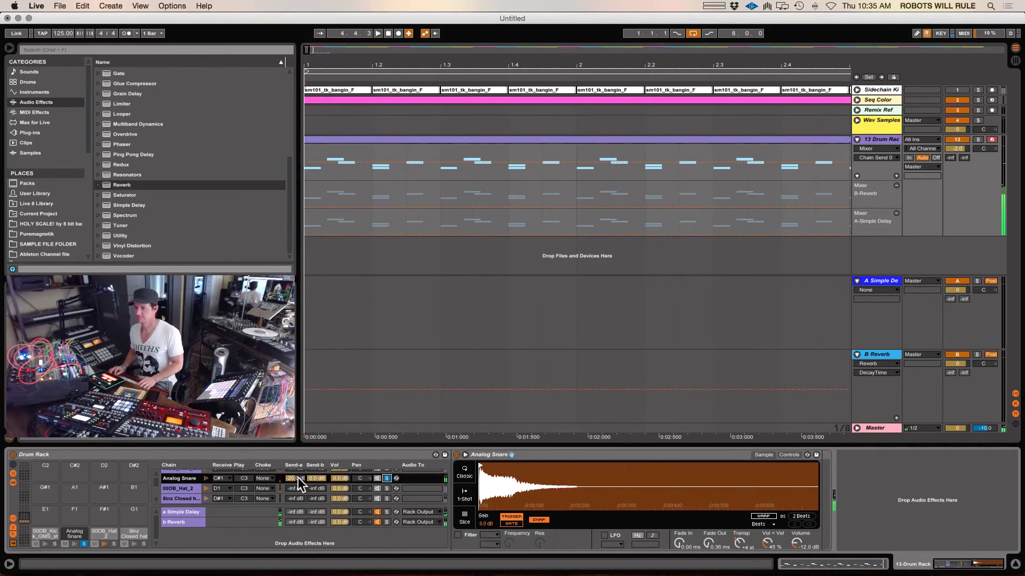
key(space)
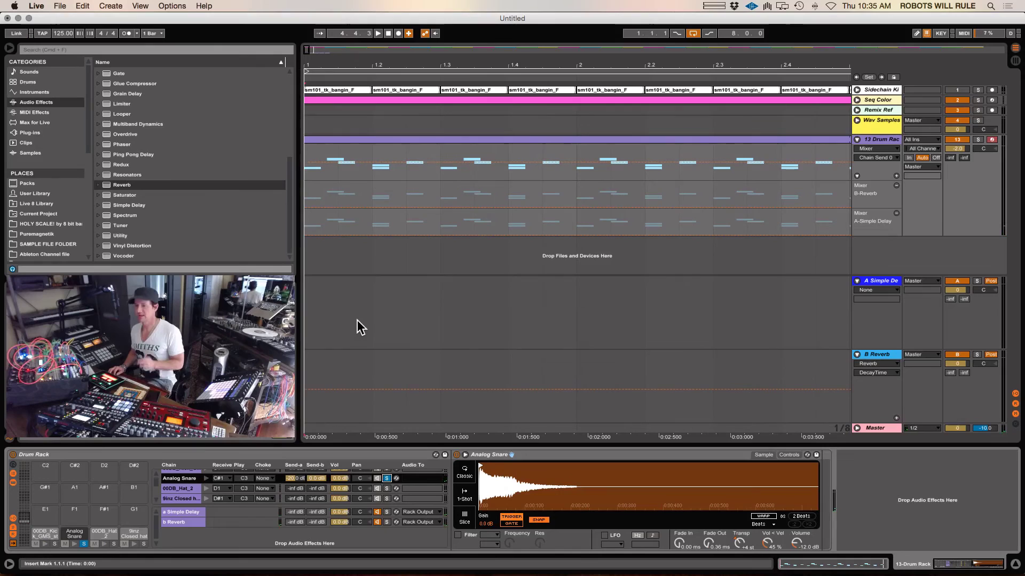